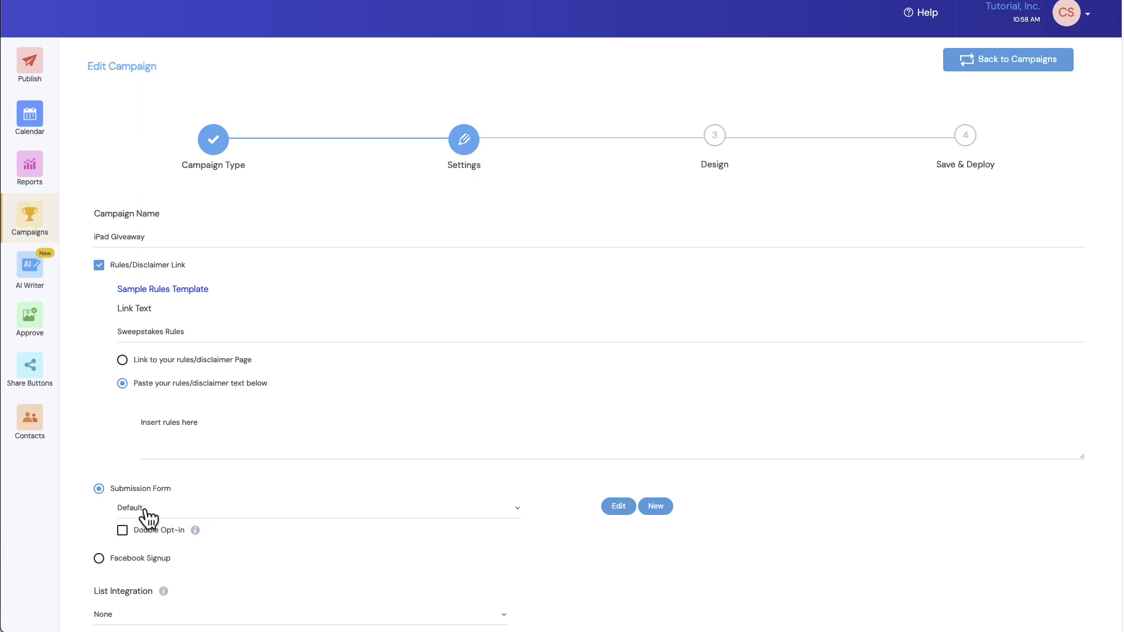
Edit the Default submission form and add the Address, Address 2, City, State, Zip and Phone database fields above Email Opt-in.
click(619, 507)
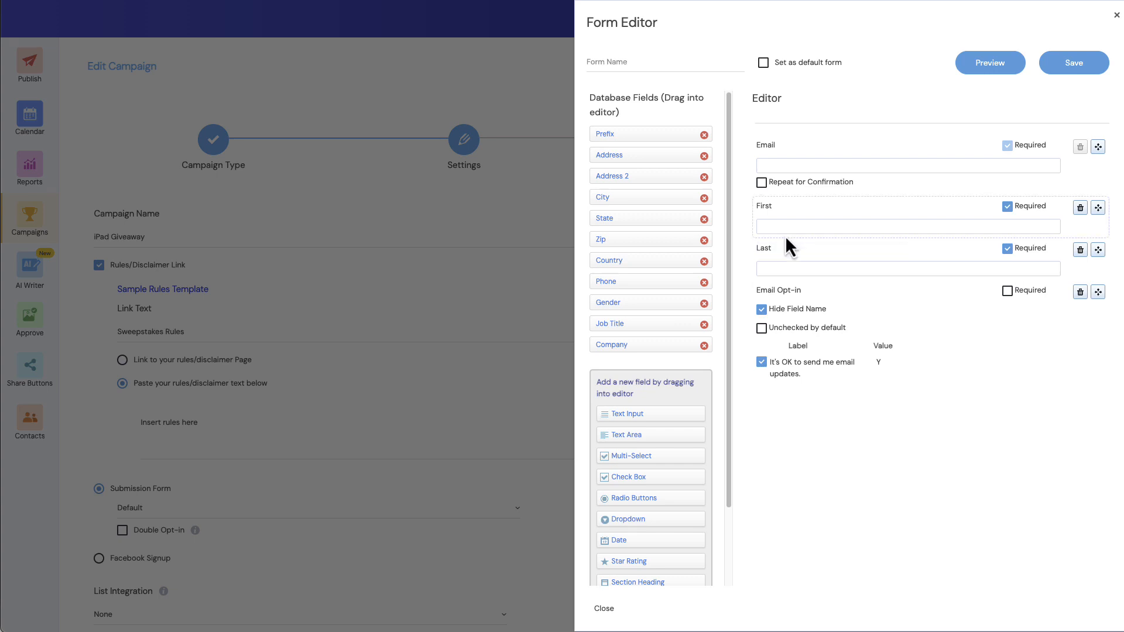
drag(617, 157, 800, 292)
drag(620, 156, 813, 334)
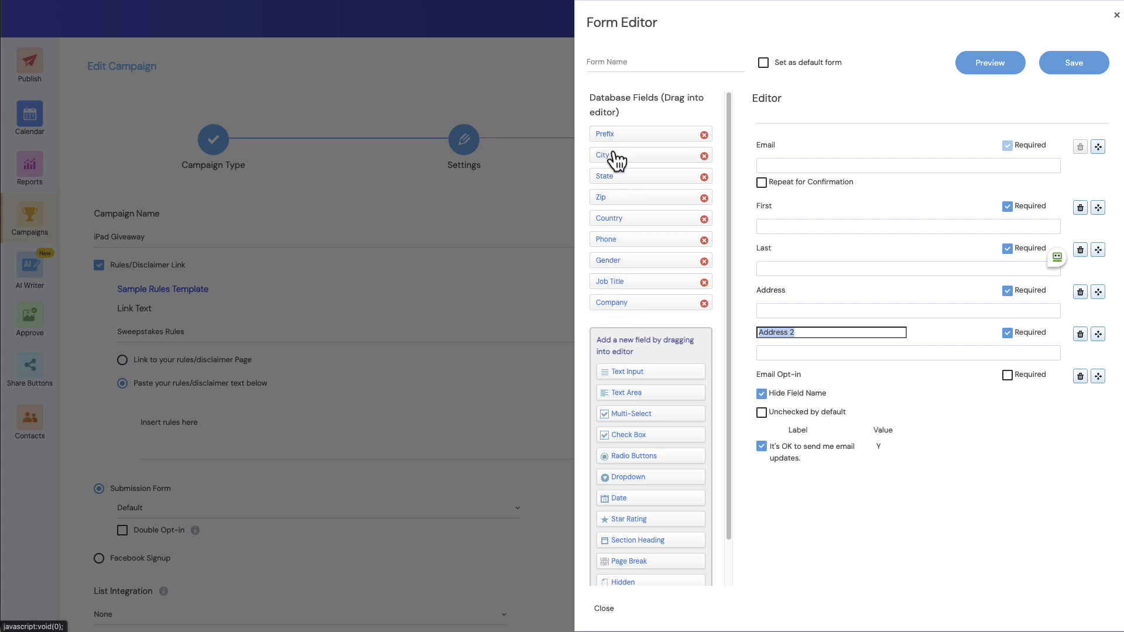
drag(612, 155, 790, 369)
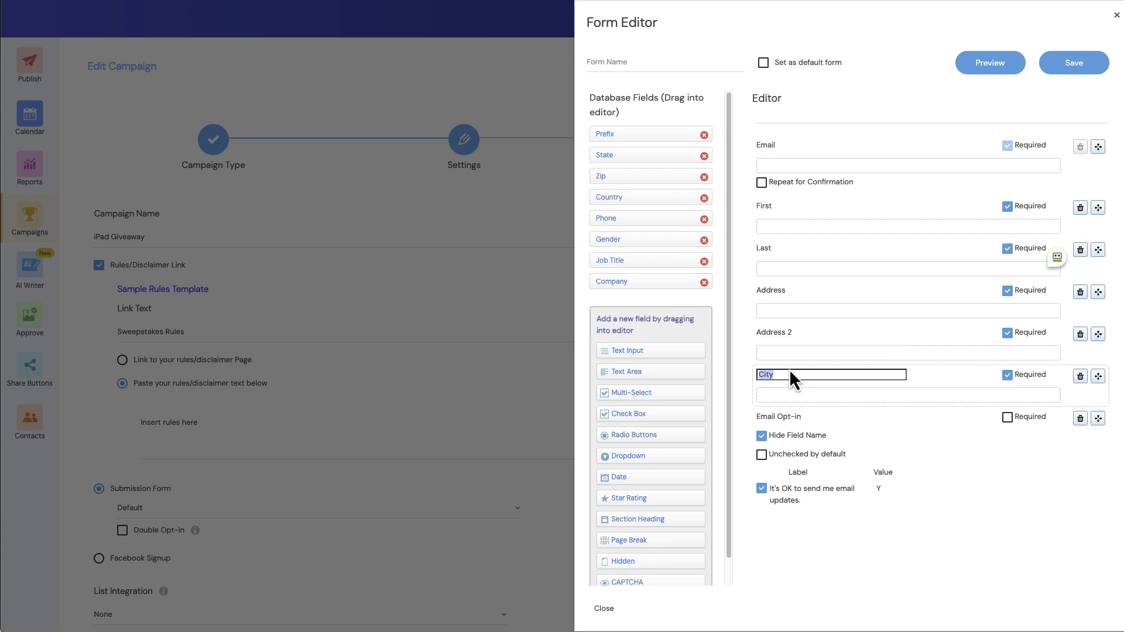
drag(623, 156, 798, 396)
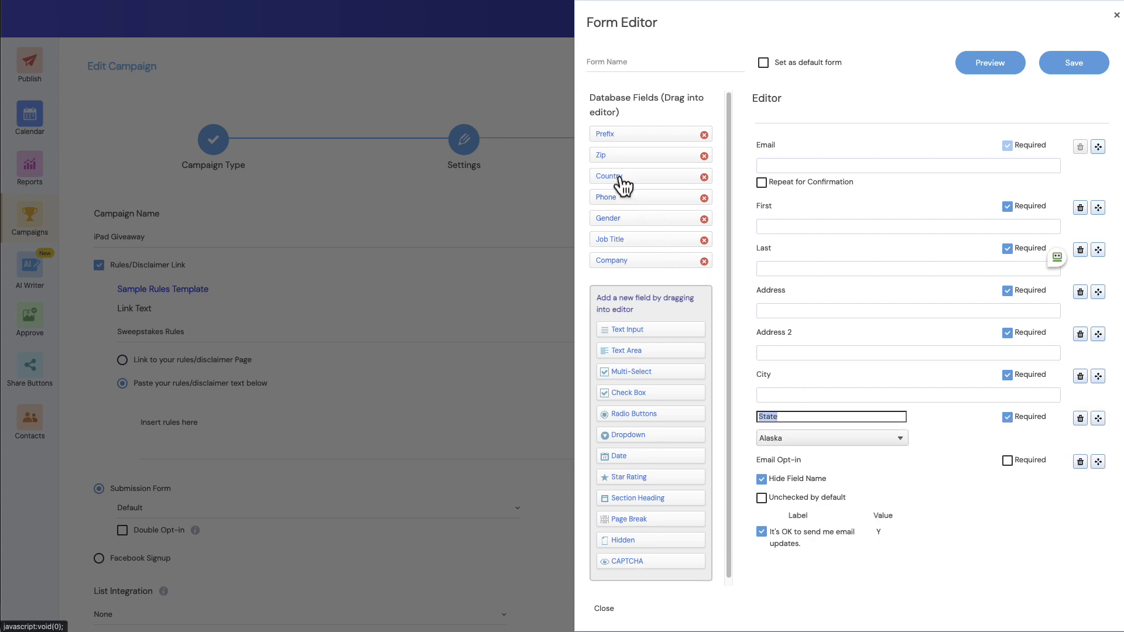
drag(619, 156, 791, 451)
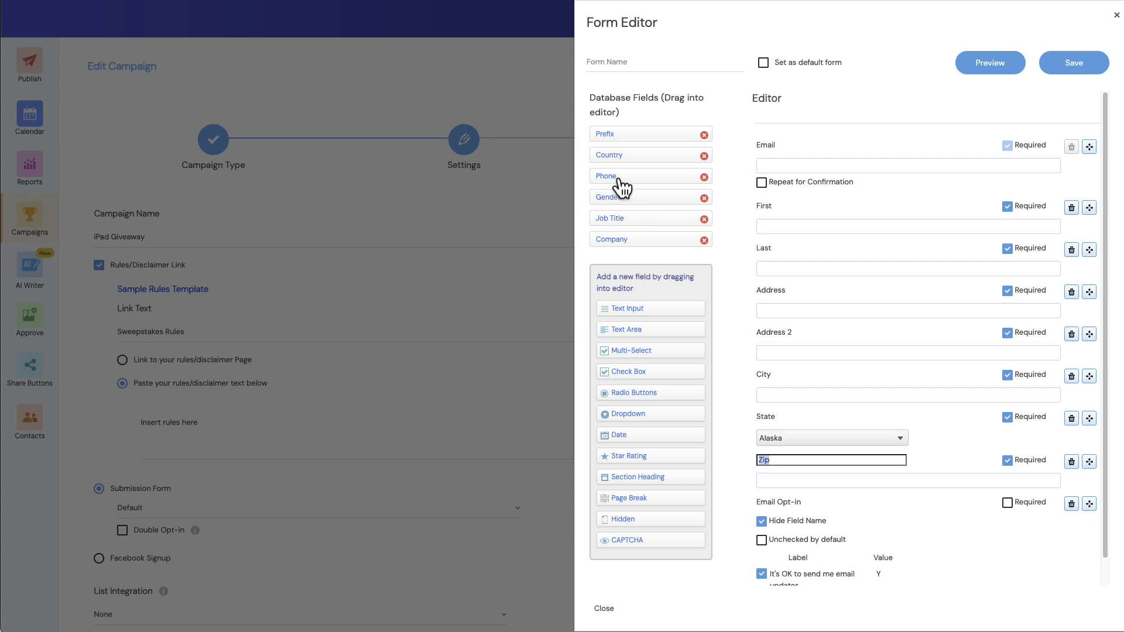
drag(622, 186, 837, 498)
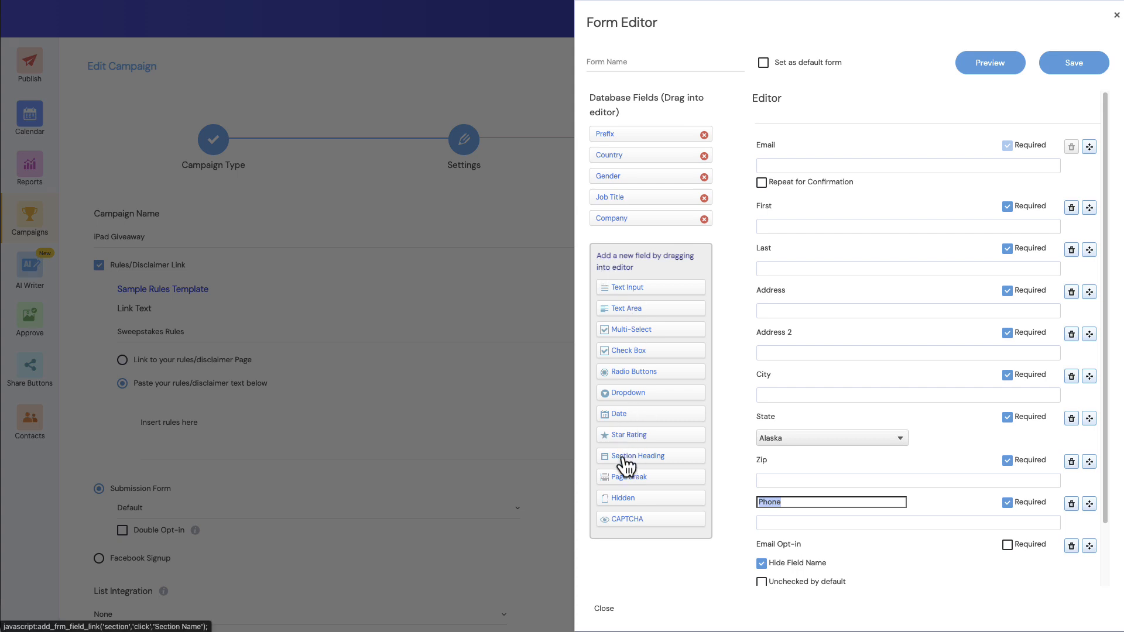
Insert a section heading named Address Info above the Address field and format it as size 12 bold.
drag(626, 467, 779, 297)
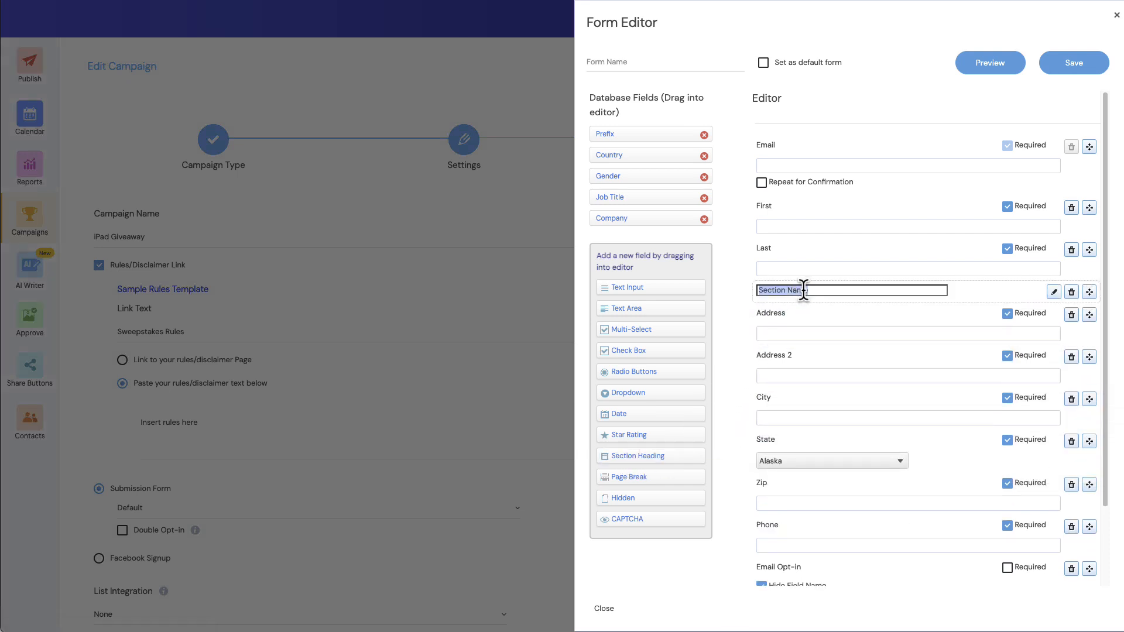
text(Address Info)
click(1054, 292)
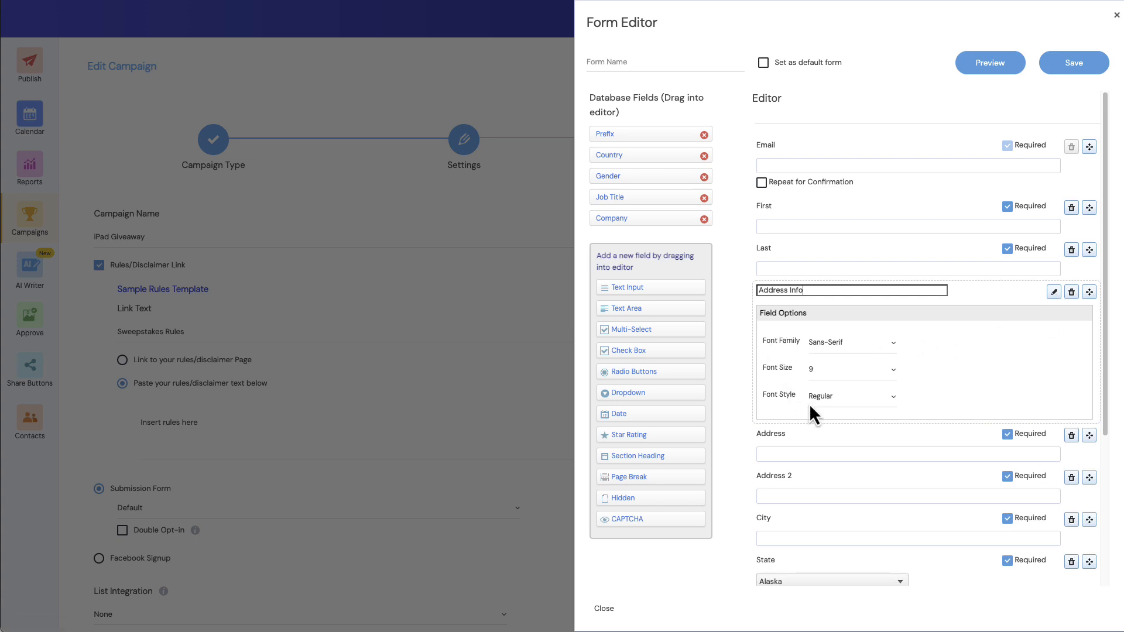
click(839, 375)
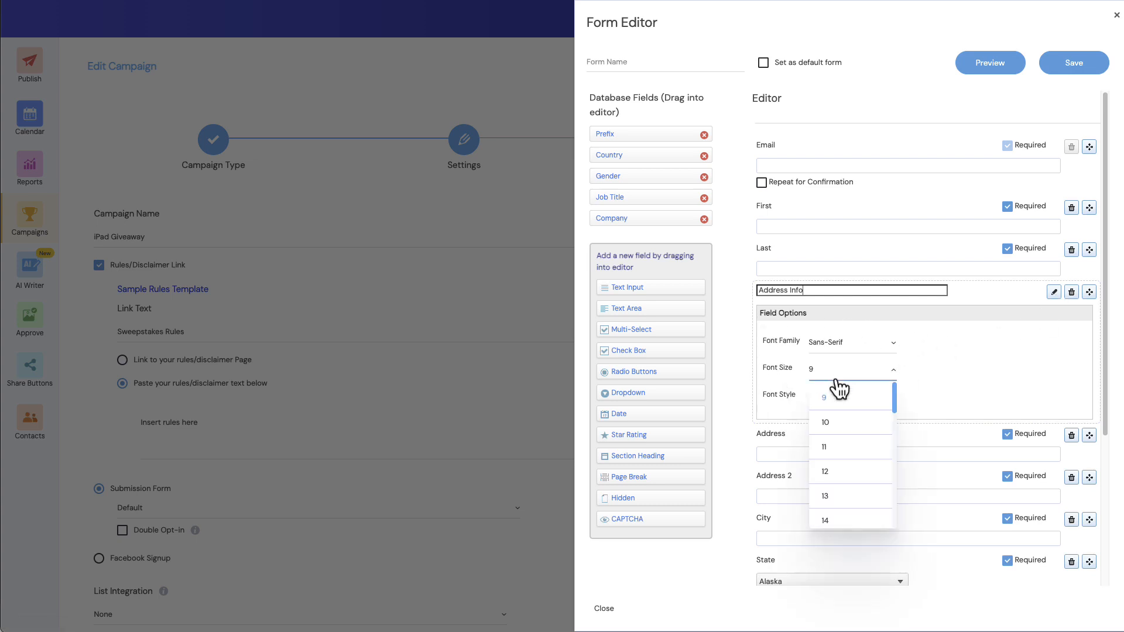
click(830, 473)
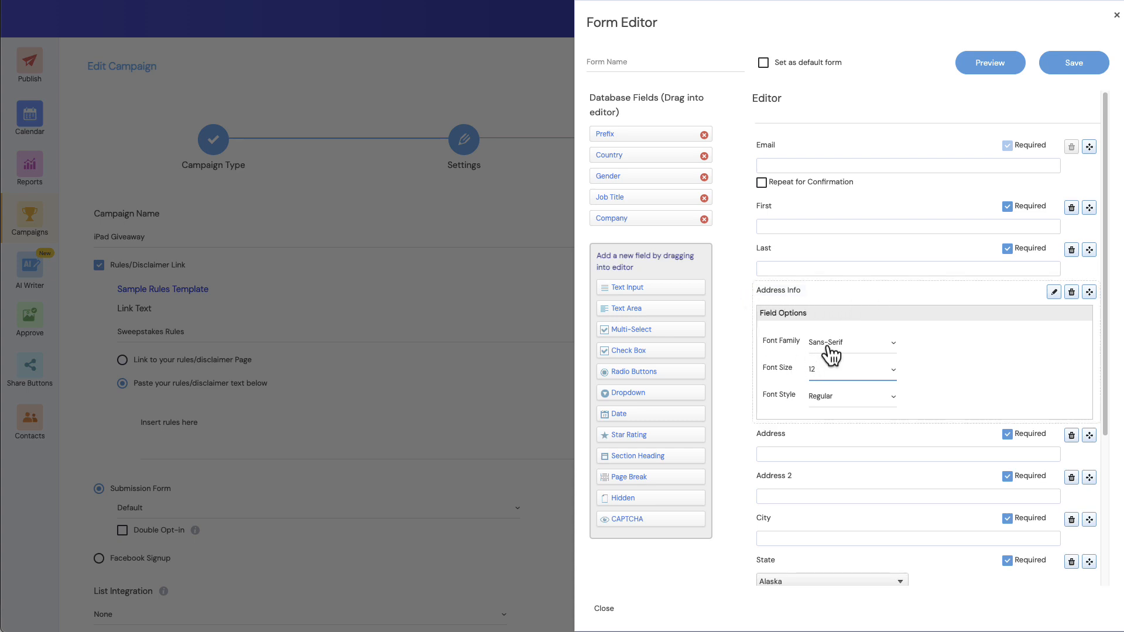
click(826, 410)
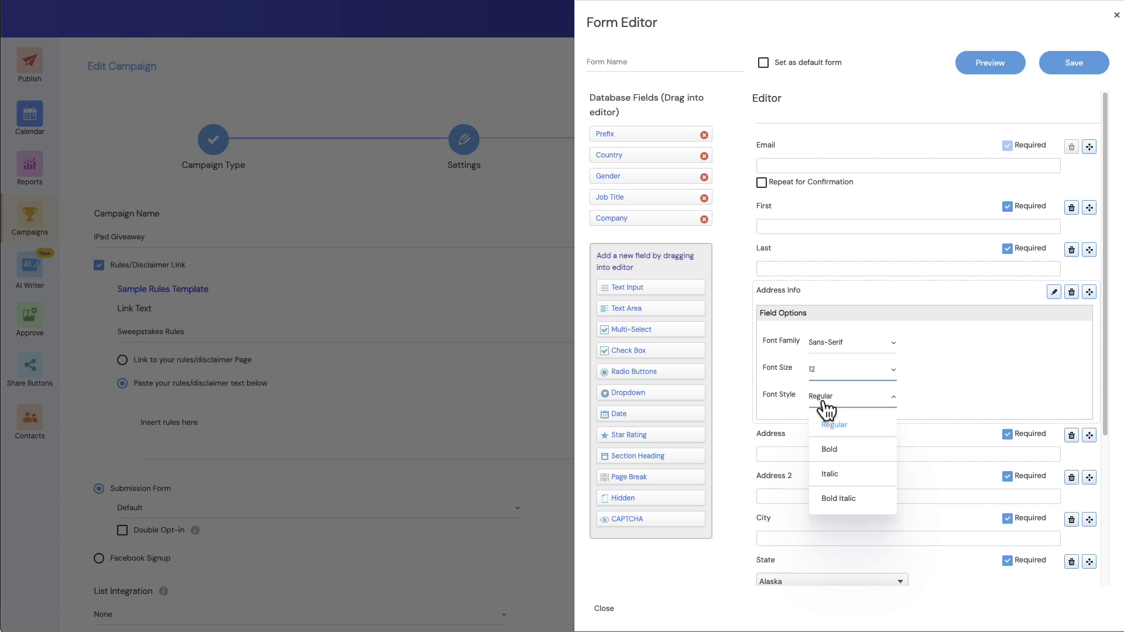
click(830, 451)
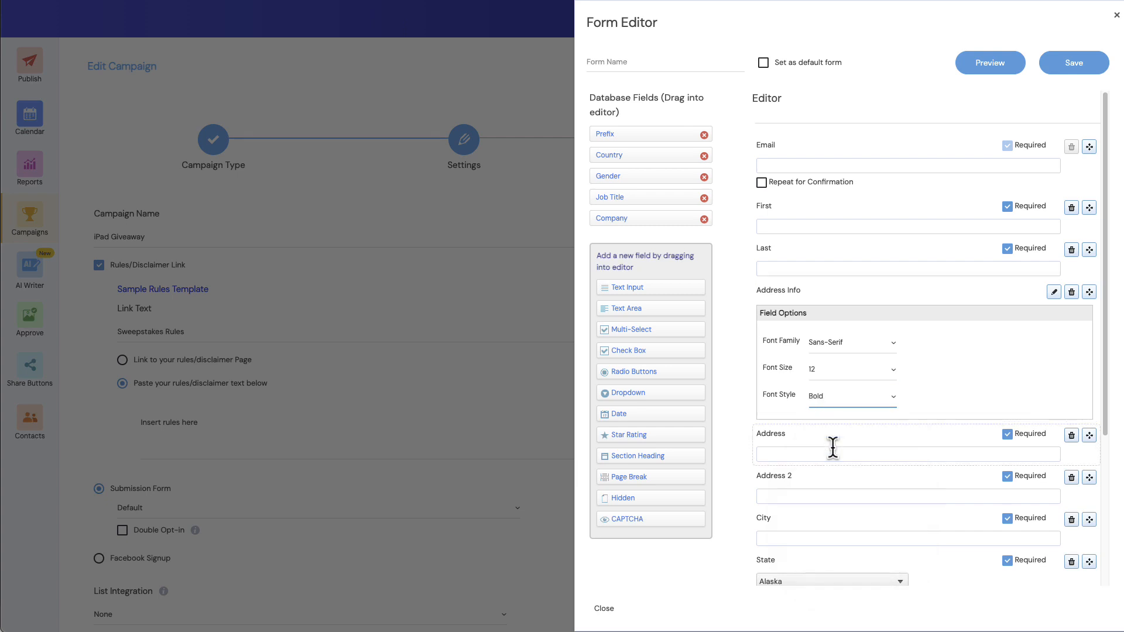
click(728, 321)
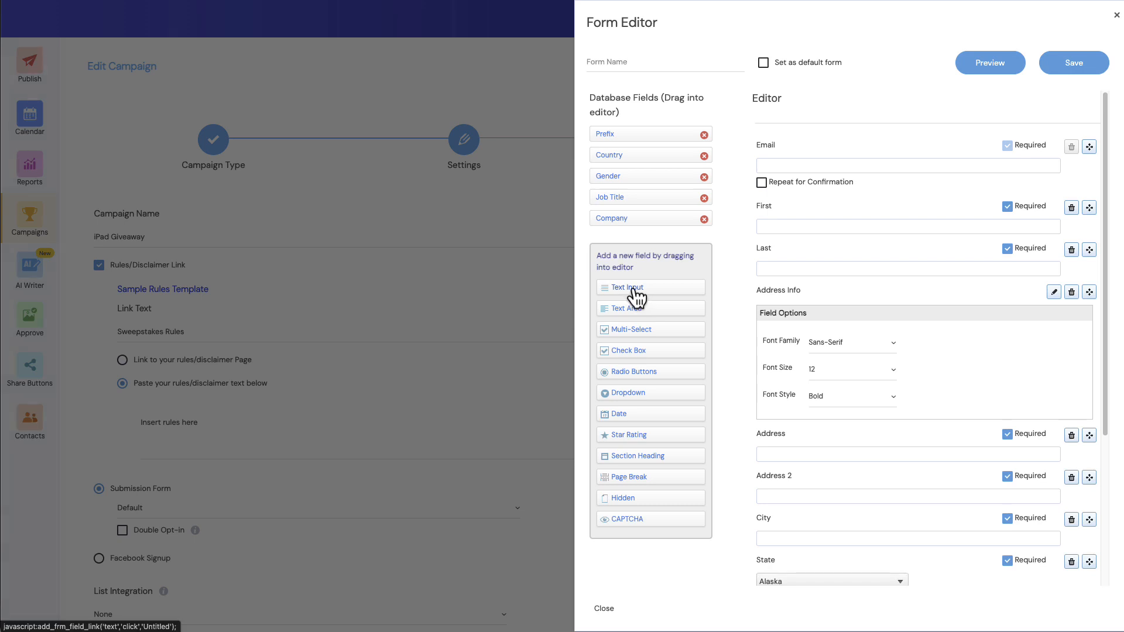
Add a text input field named Mobile below the Phone field and make it not required.
scroll(793, 330, down, 4)
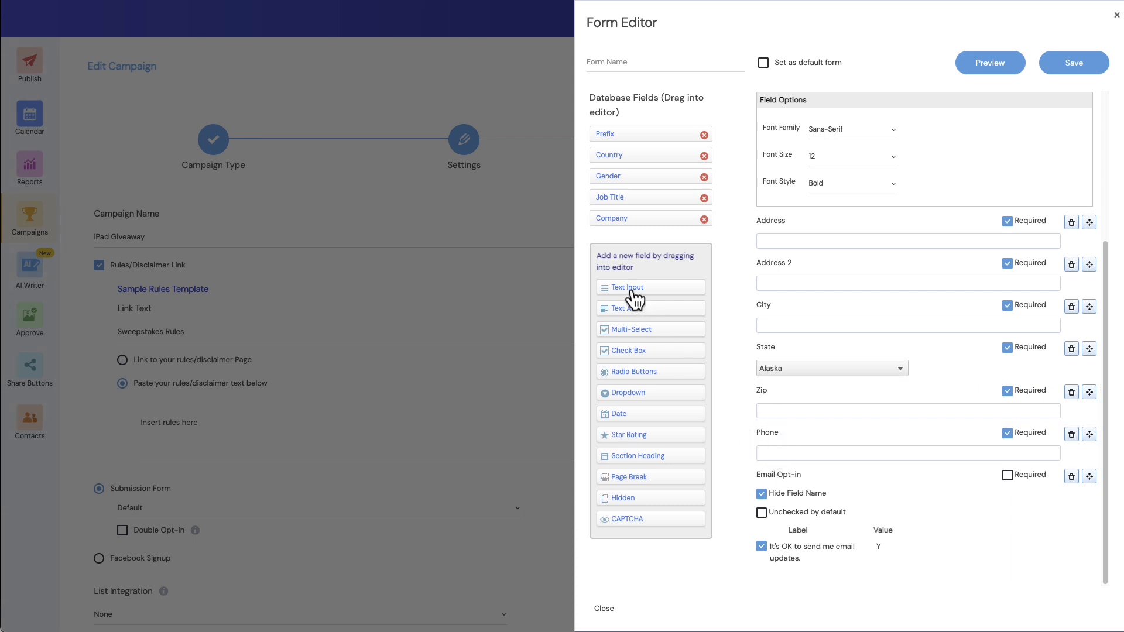
drag(634, 299, 781, 472)
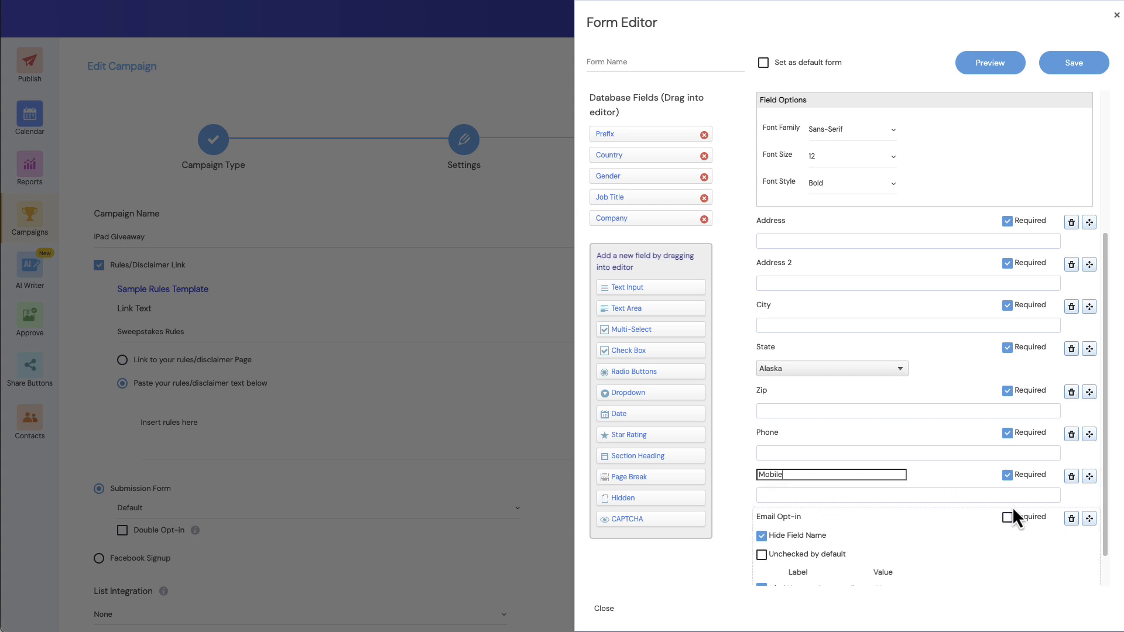
click(1008, 476)
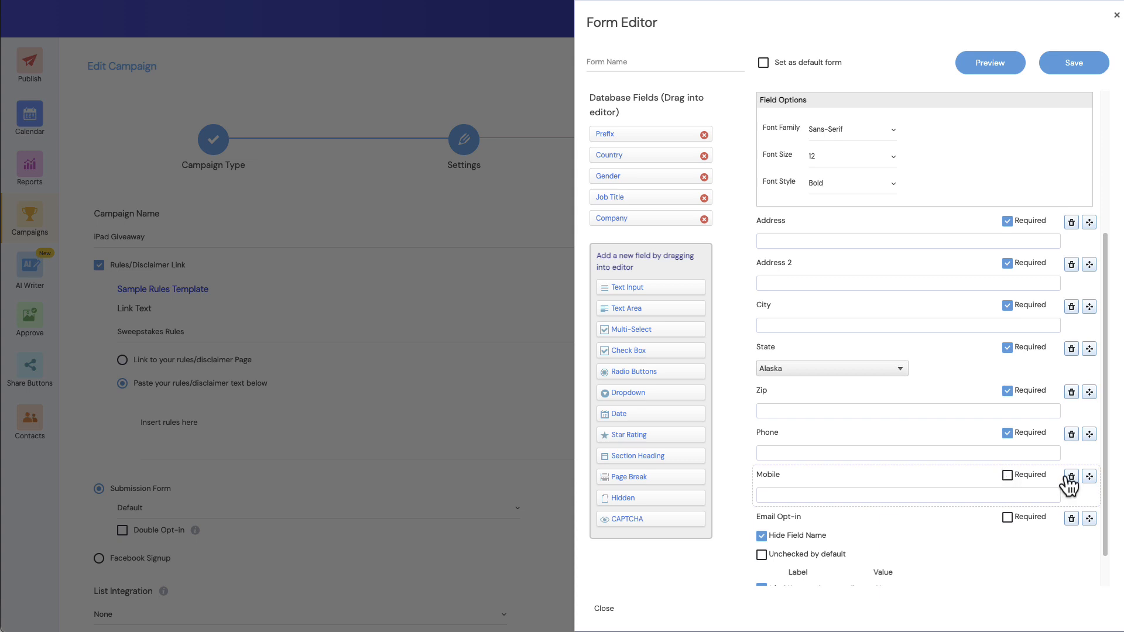
Move the Mobile field above the Phone field and delete it from the form.
drag(1091, 479, 1090, 436)
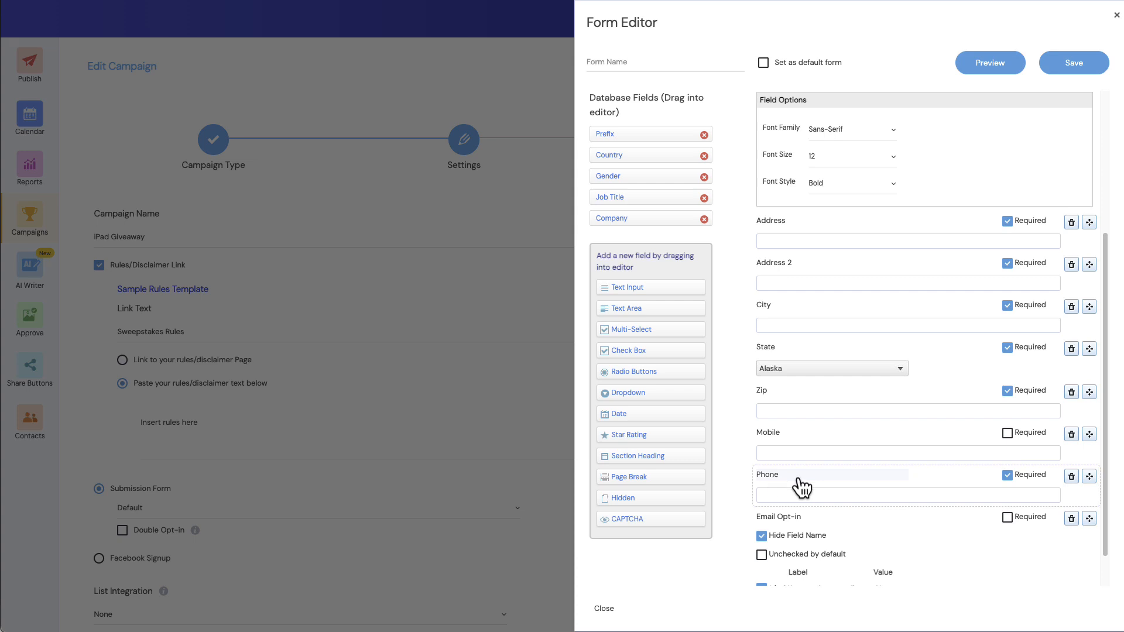
click(1072, 436)
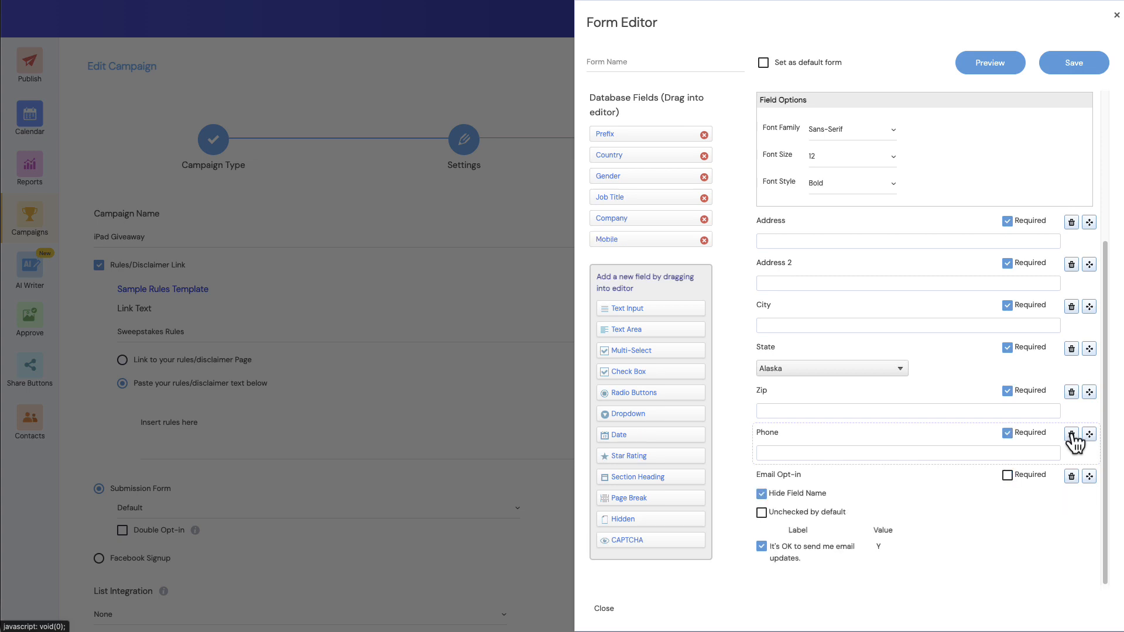
Rename the Phone field as Mobile.
click(772, 434)
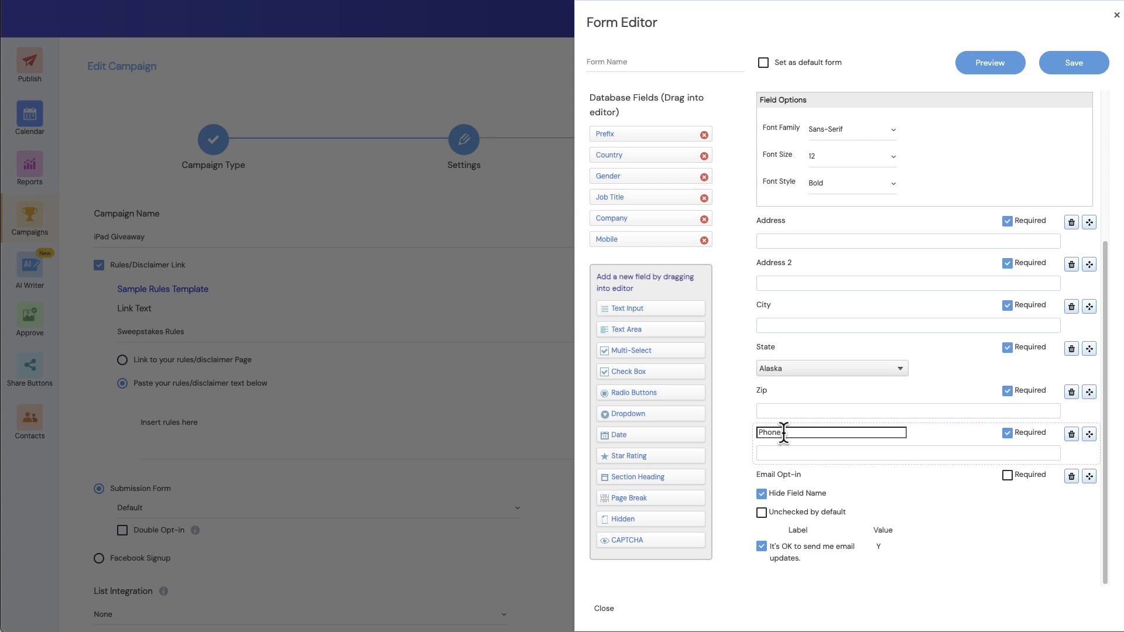
drag(783, 434, 755, 434)
text(Mobile)
click(719, 434)
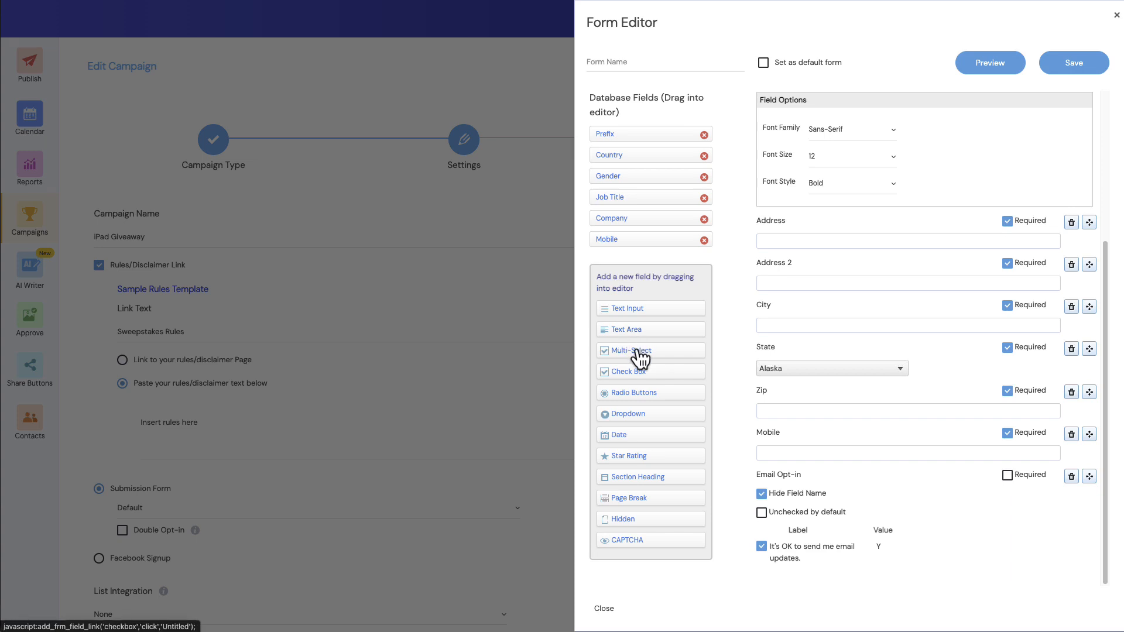
Add a multi-select field between the Zip and Mobile fields and give it a third option.
drag(638, 360, 784, 468)
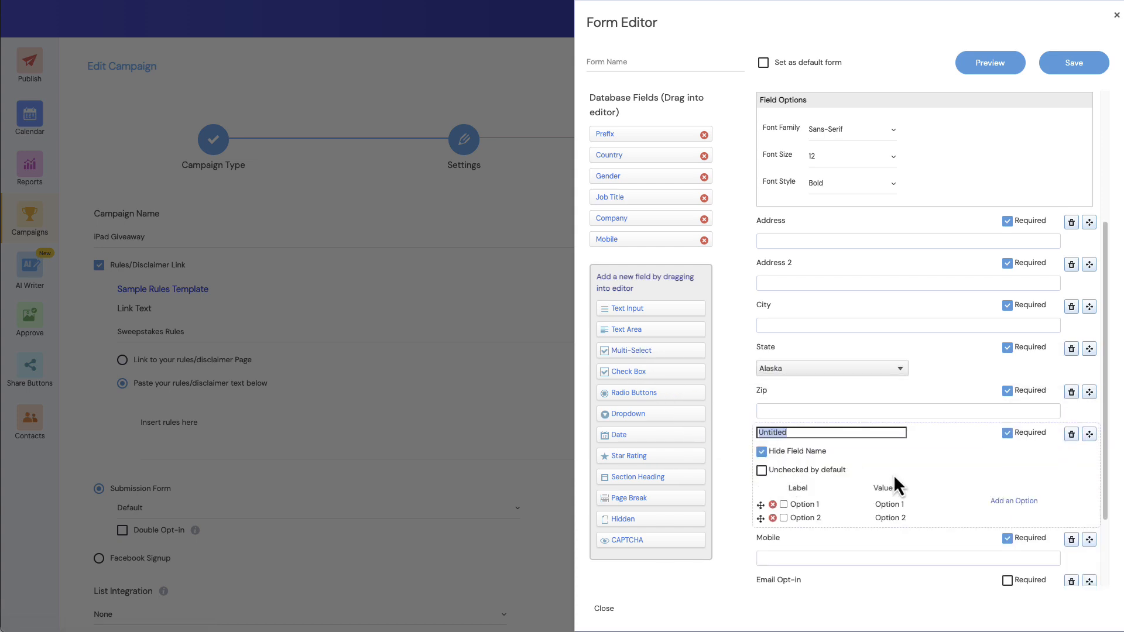
scroll(896, 483, down, 1)
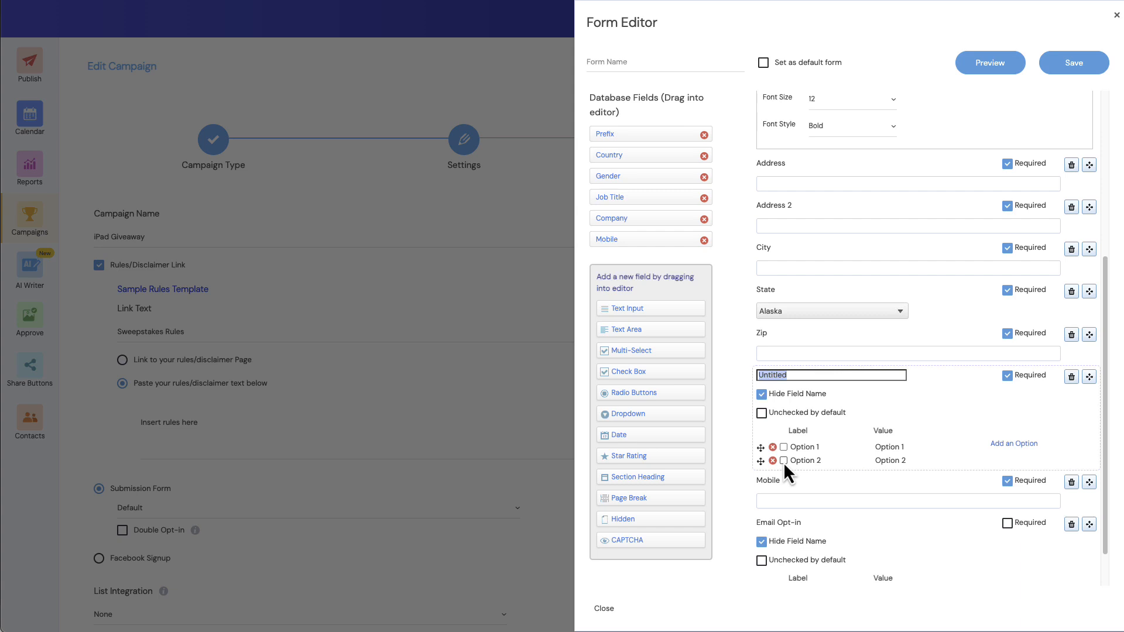
scroll(1017, 451, up, 1)
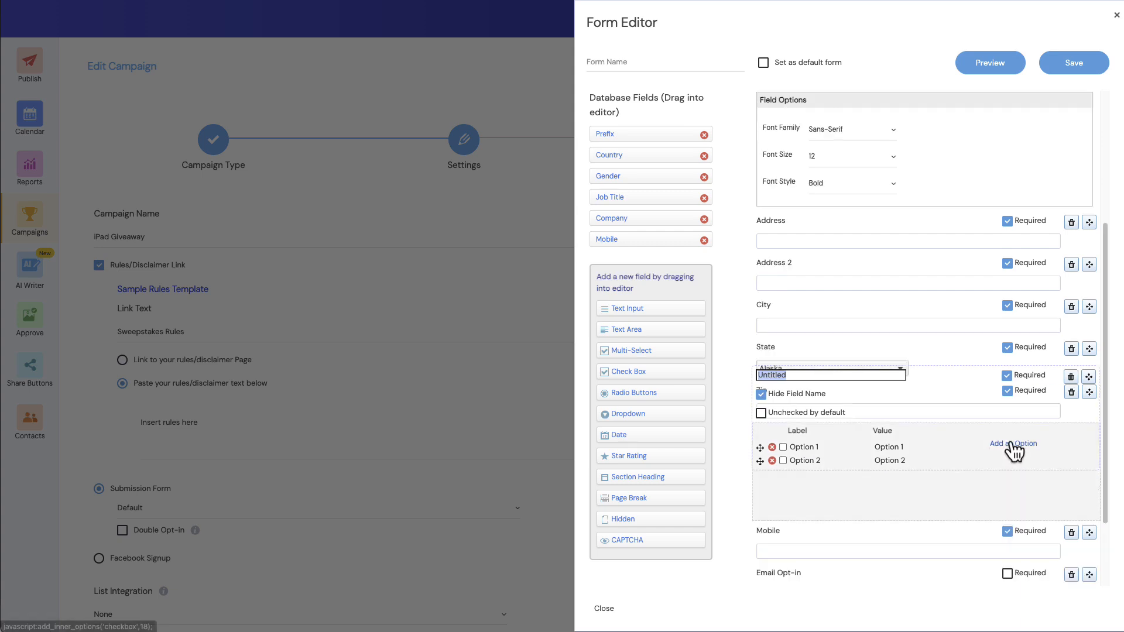
click(831, 399)
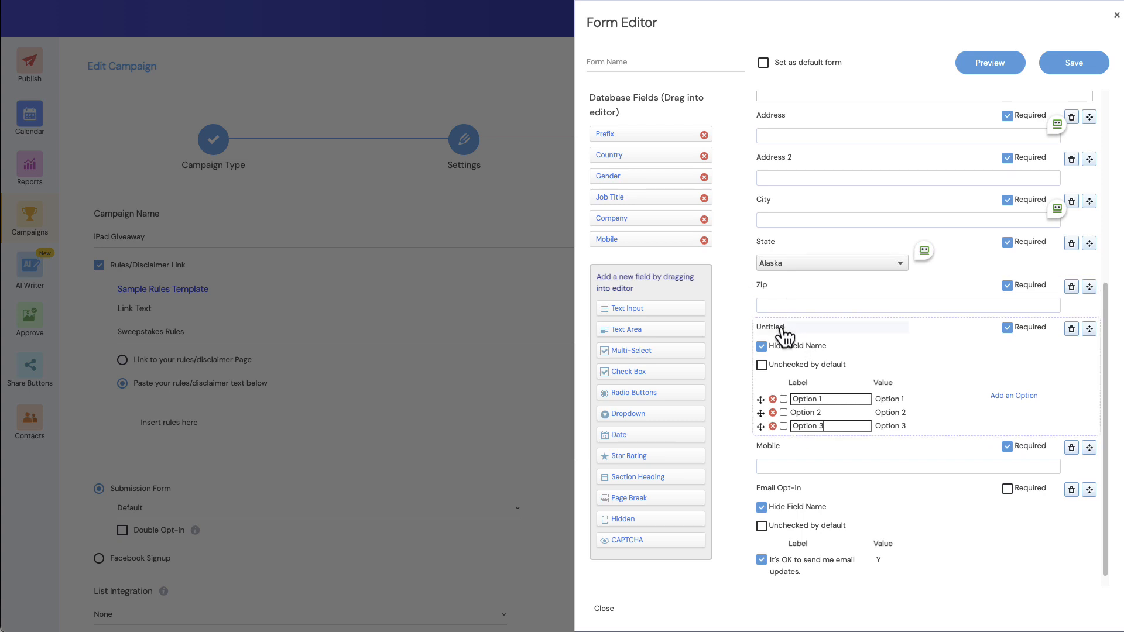
Title the multi-select field "When do you plan to make a purchase decision on this project?".
scroll(786, 331, up, 2)
click(792, 433)
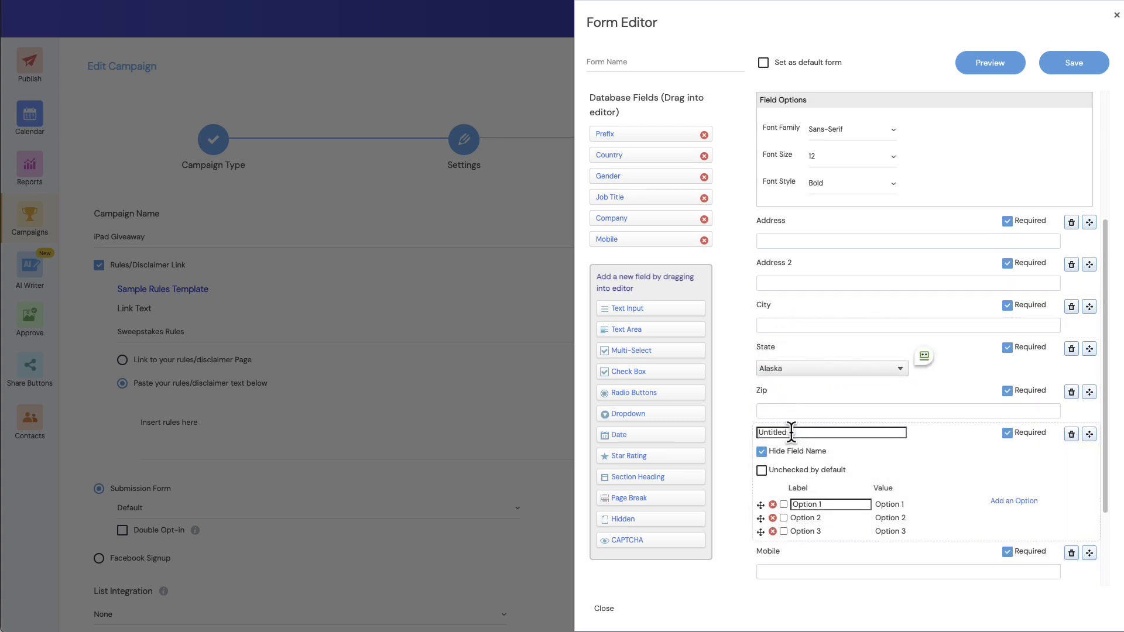
double_click(809, 433)
text(When do you)
text( plan to )
text(make a pur)
text(chase decision)
text( on)
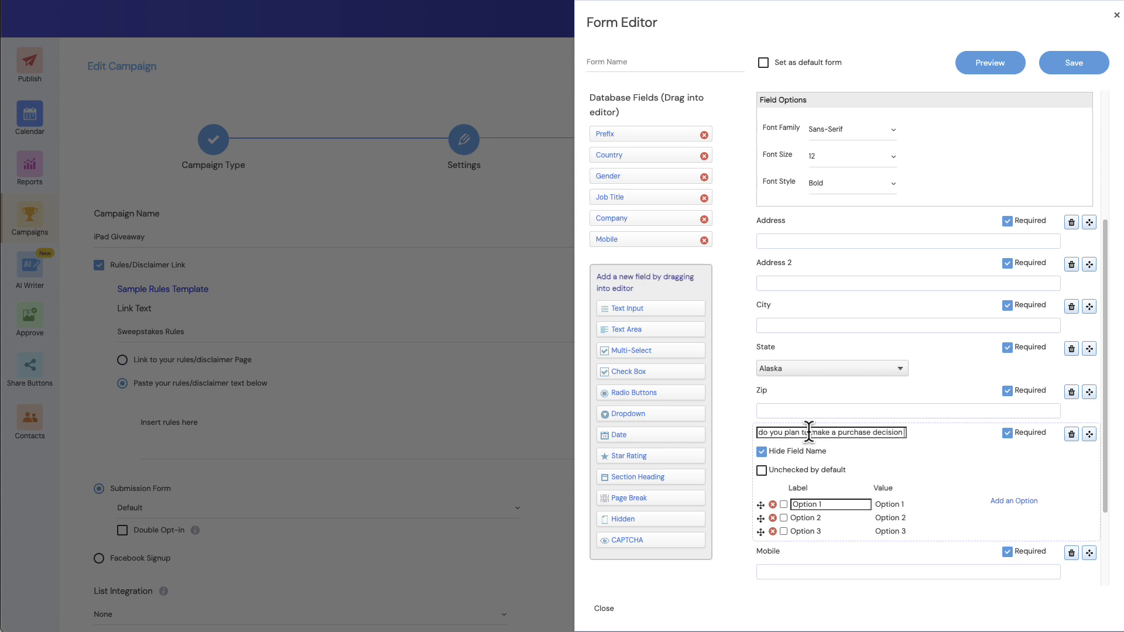
text( this project?)
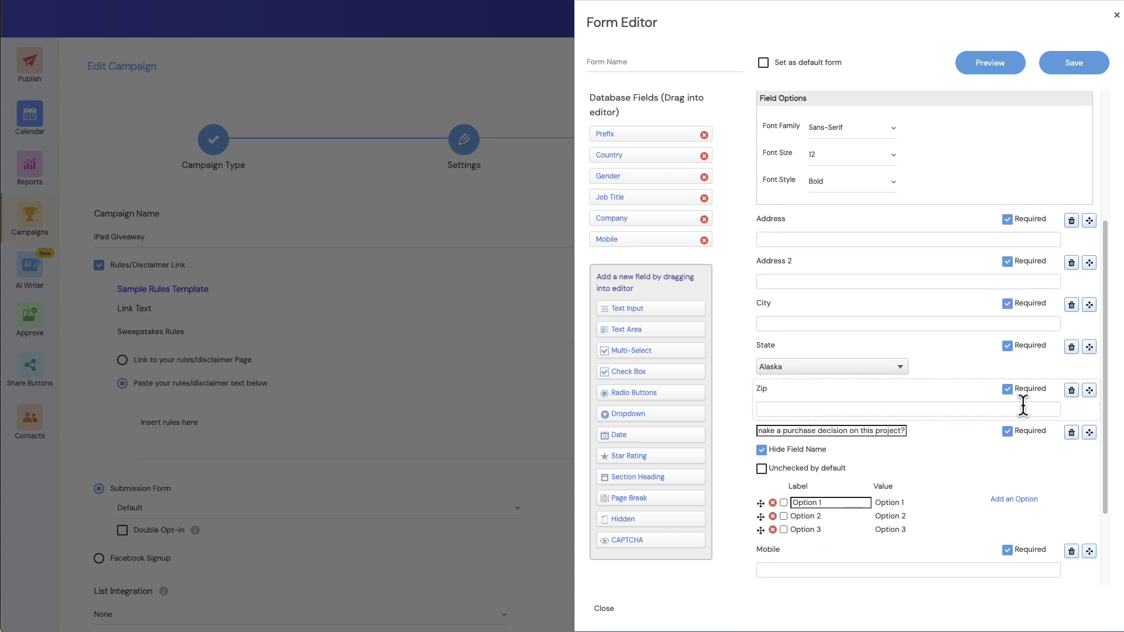
Label the purchase question's first option "Within a month" and its second option "2-3 months".
scroll(1010, 405, down, 2)
click(839, 386)
drag(840, 386, 791, 387)
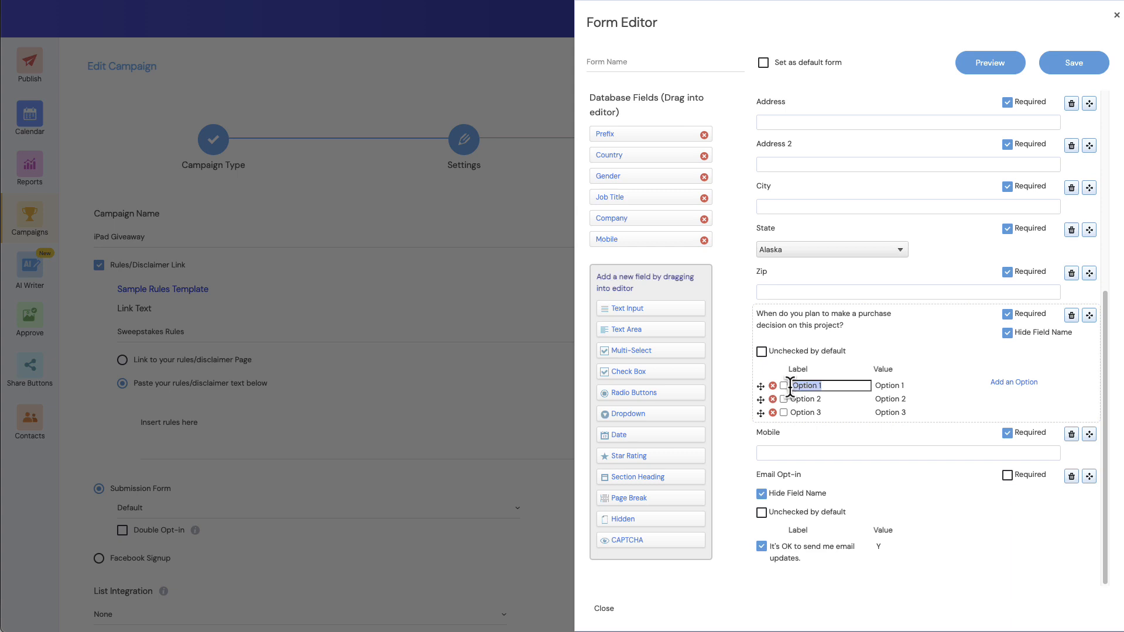
text(Within a month)
click(813, 400)
triple_click(813, 400)
text(2*3)
key(BackSpace)
key(BackSpace)
text(-)
text(3)
text( monht)
text(ths)
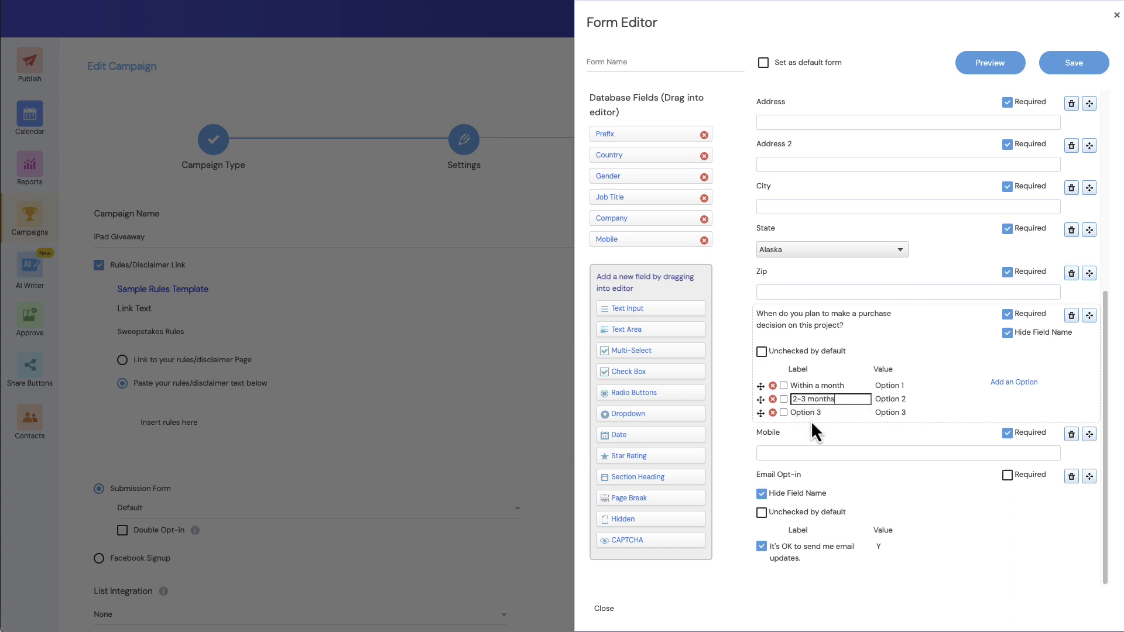
Label the purchase question's third option "No intention of purchasing".
click(816, 424)
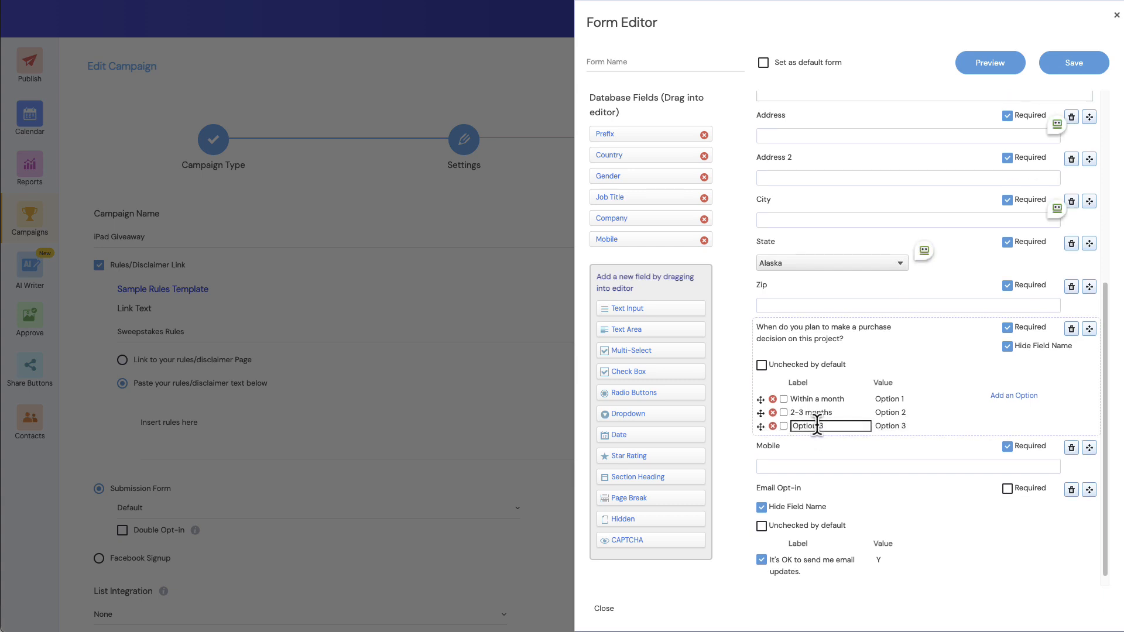
double_click(817, 424)
text(No)
text( int)
text(ention of purc)
text(hasing)
click(734, 436)
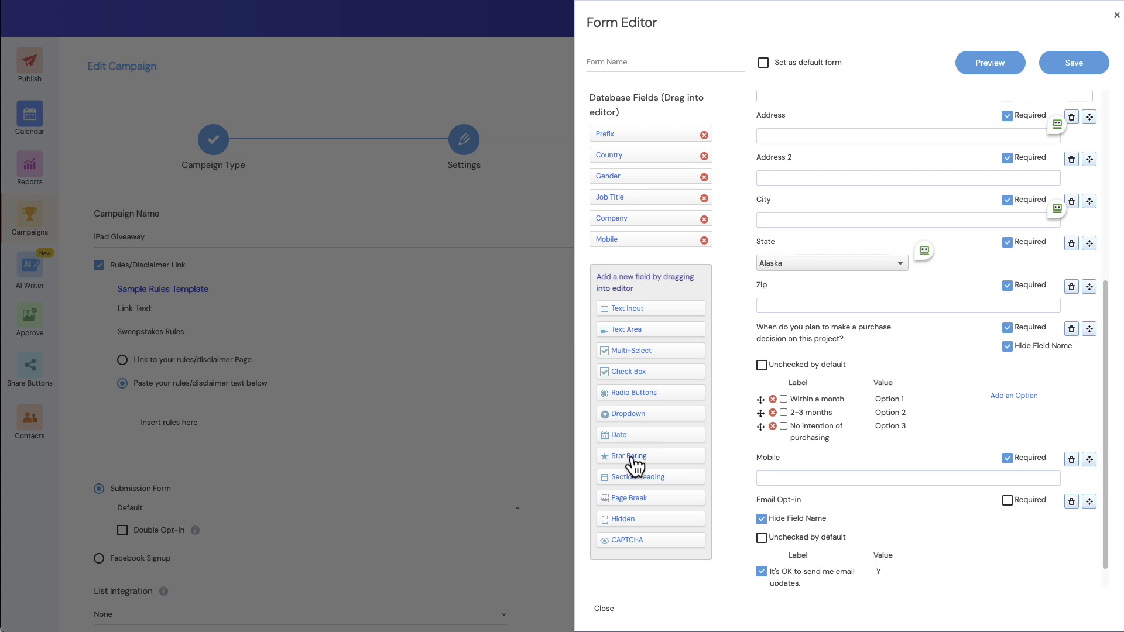
Insert a page break between the Zip field and the purchase decision question.
click(652, 460)
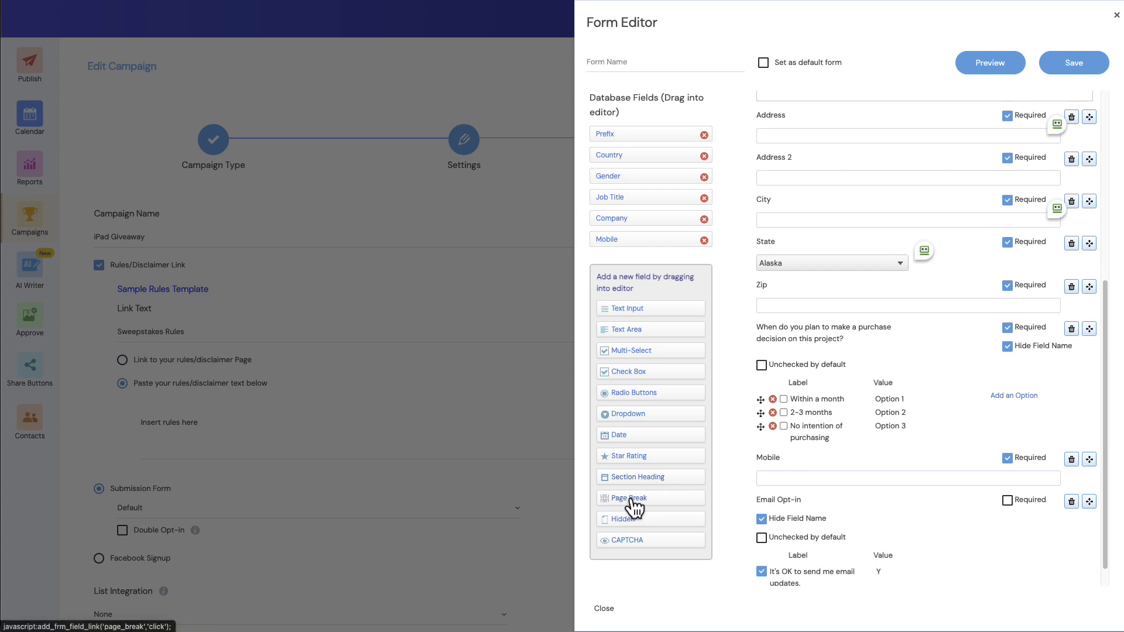
drag(635, 507, 789, 330)
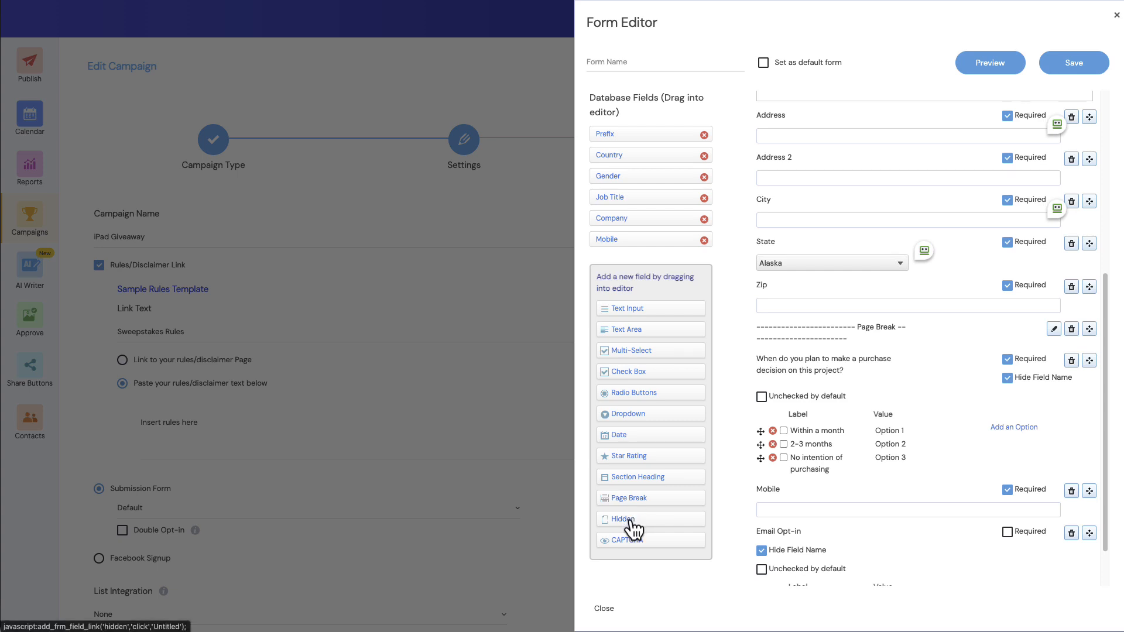
Add a hidden field between the Zip field and the page break and name it TrafficSource.
drag(635, 527, 803, 322)
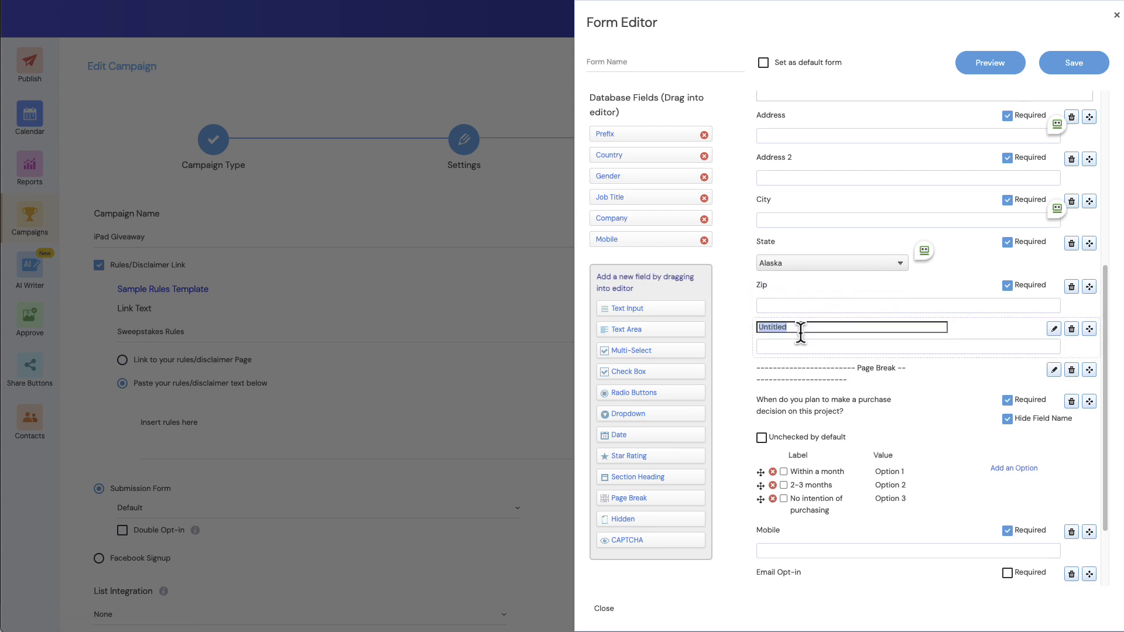
text(Hidden)
key(BackSpace)
key(BackSpace)
key(BackSpace)
key(BackSpace)
key(BackSpace)
key(BackSpace)
text(Source)
key(BackSpace)
key(BackSpace)
key(BackSpace)
text(TrafficSource)
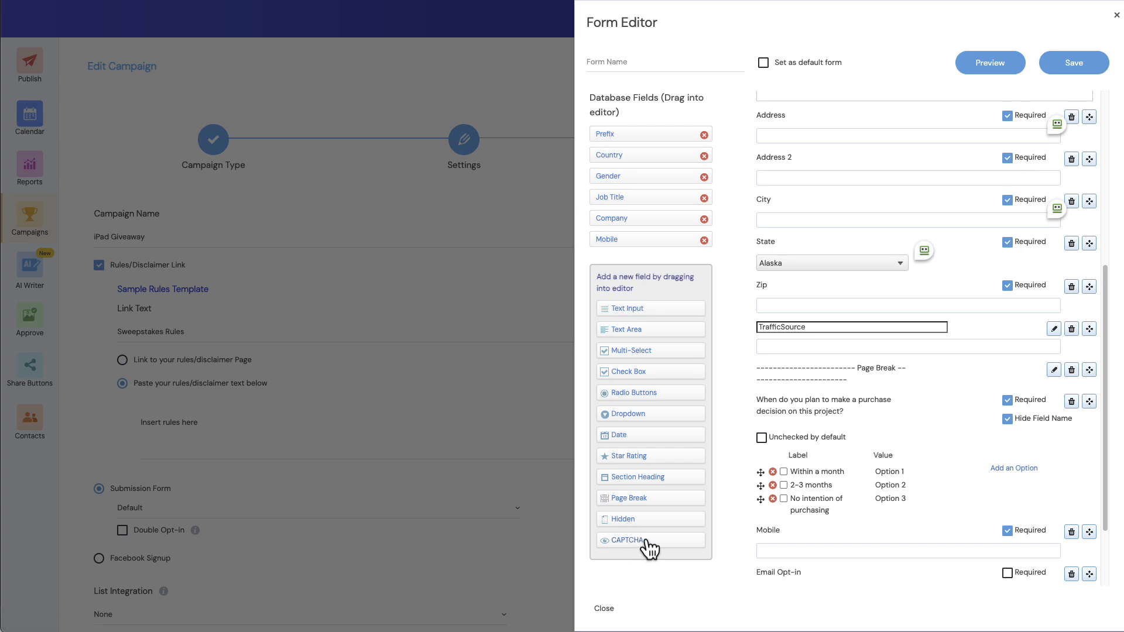
Name the submission form "With Address".
click(625, 62)
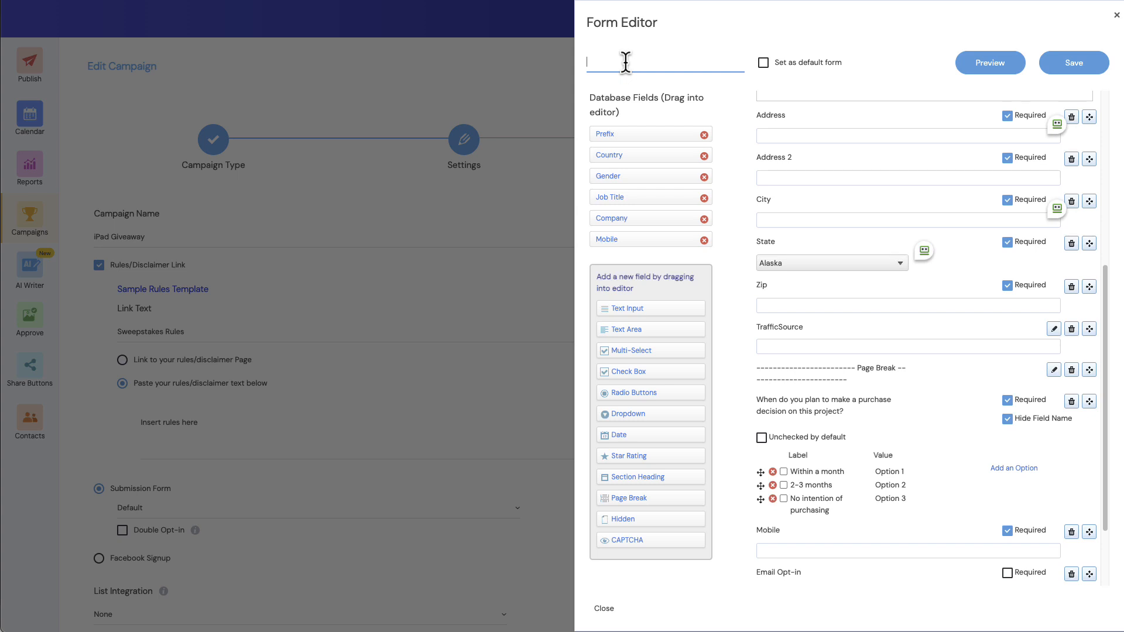
text(With Address)
Preview the form, try to advance past its first page with the fields empty, and return to editing.
click(1001, 65)
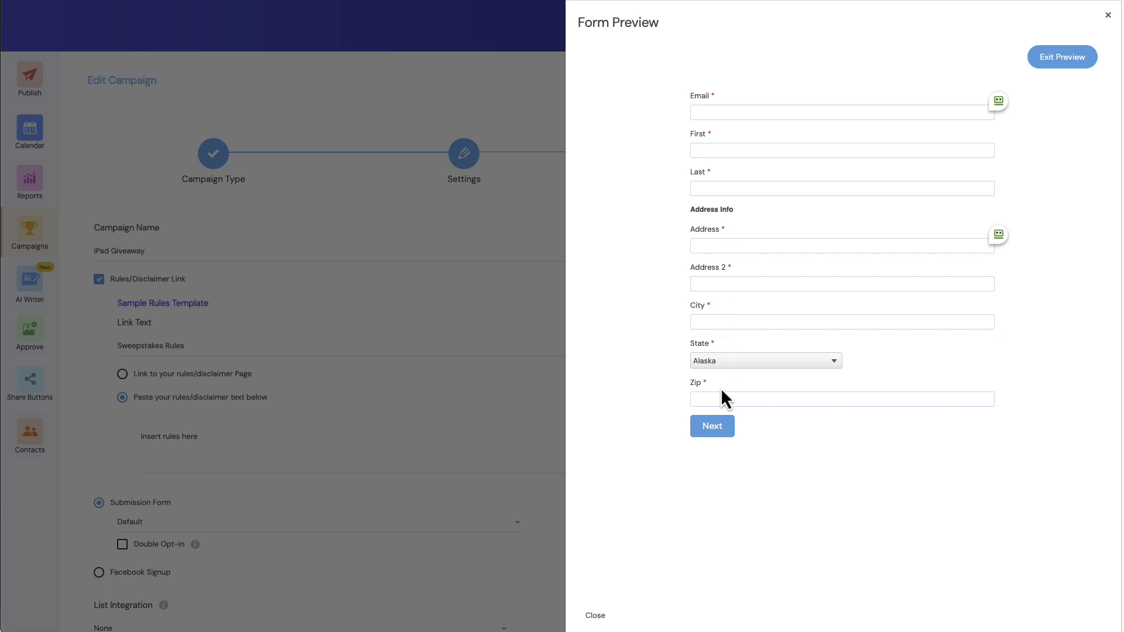
click(713, 428)
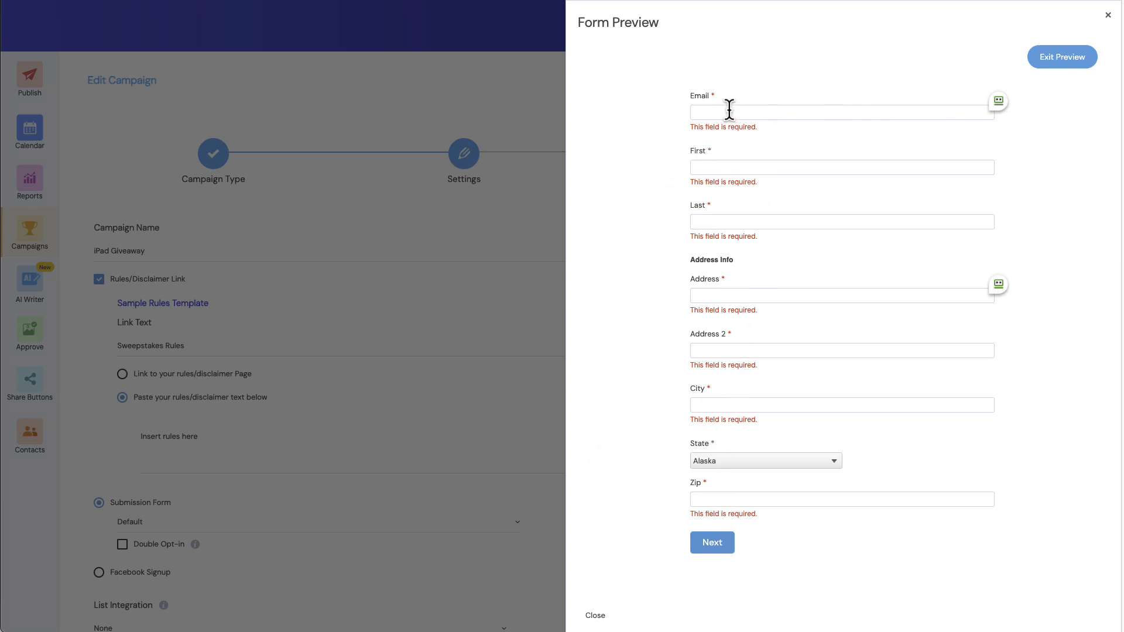
click(1062, 63)
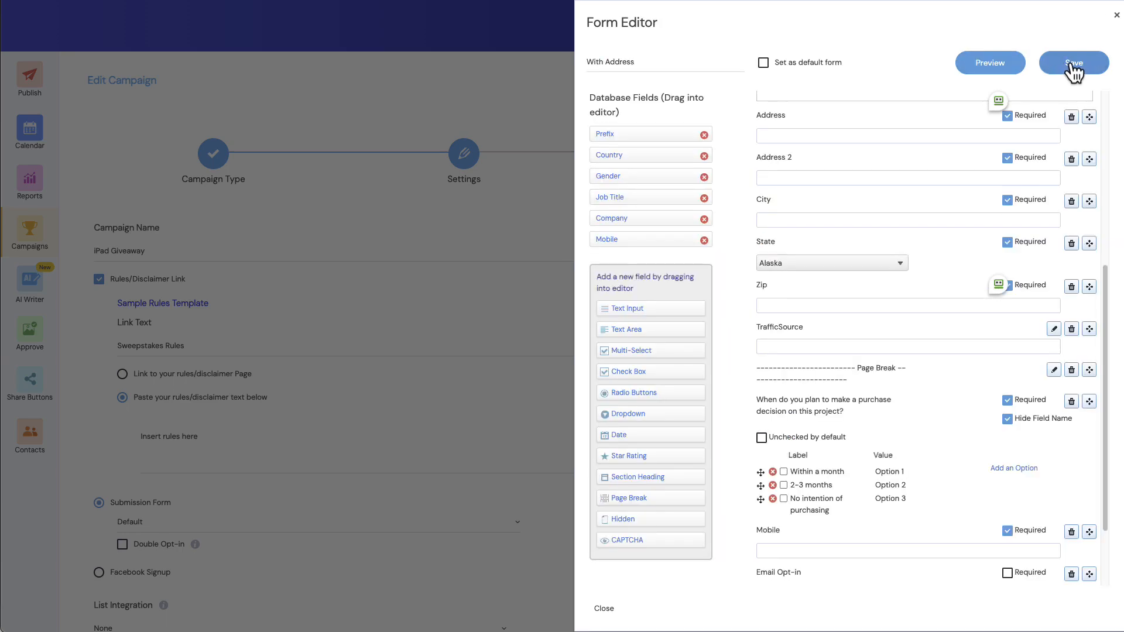
Save the form and open the list of available submission forms in the campaign settings.
click(1073, 69)
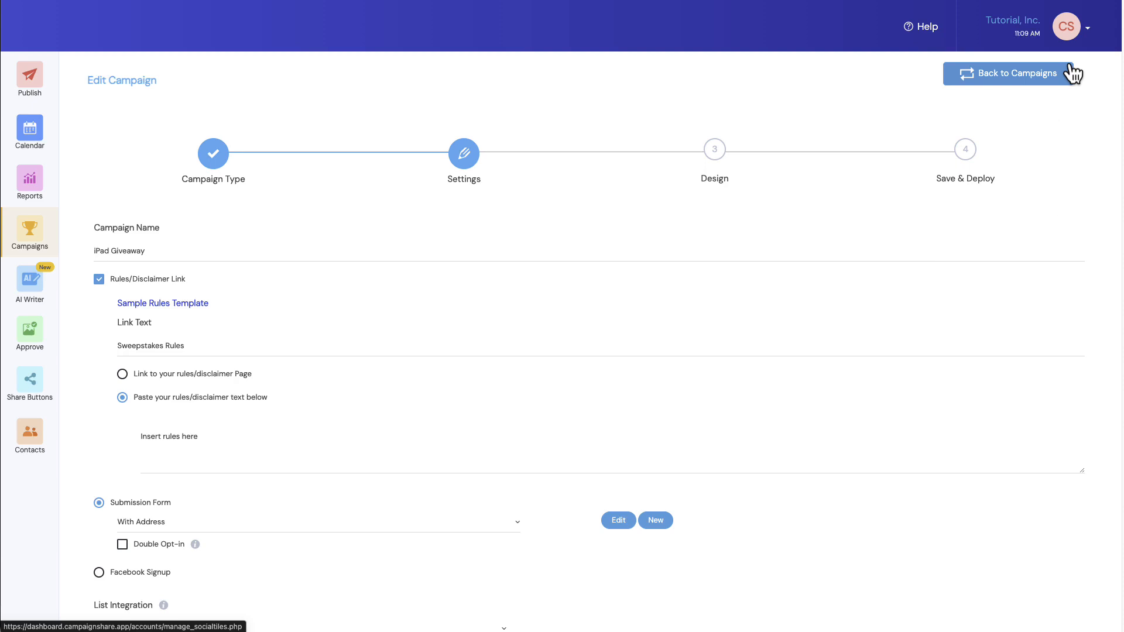
scroll(258, 217, down, 3)
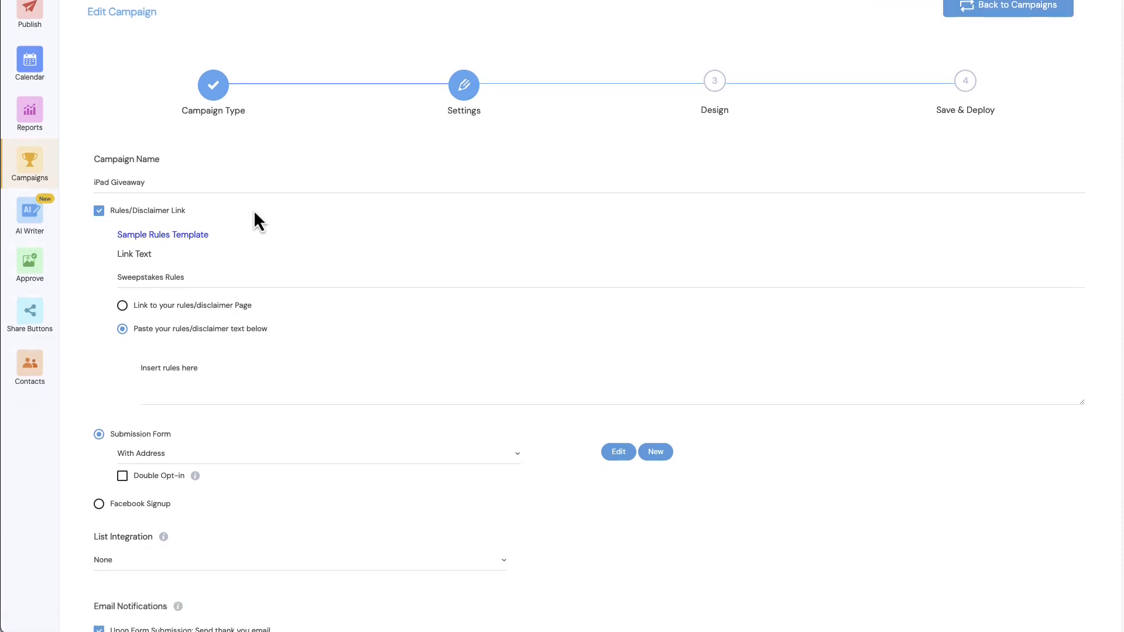
click(160, 397)
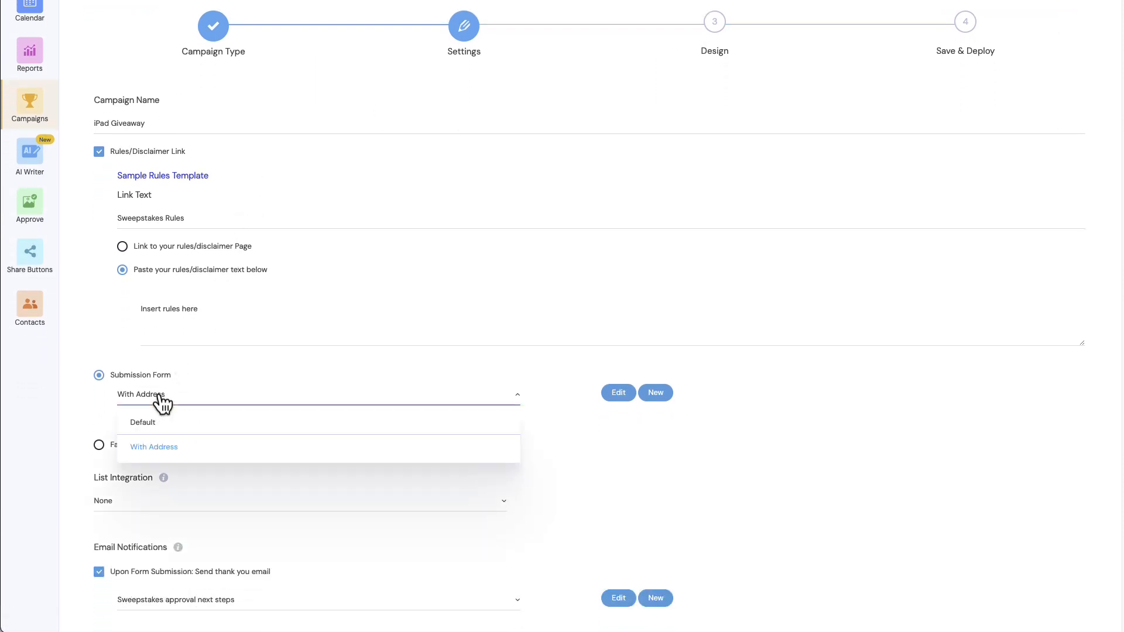